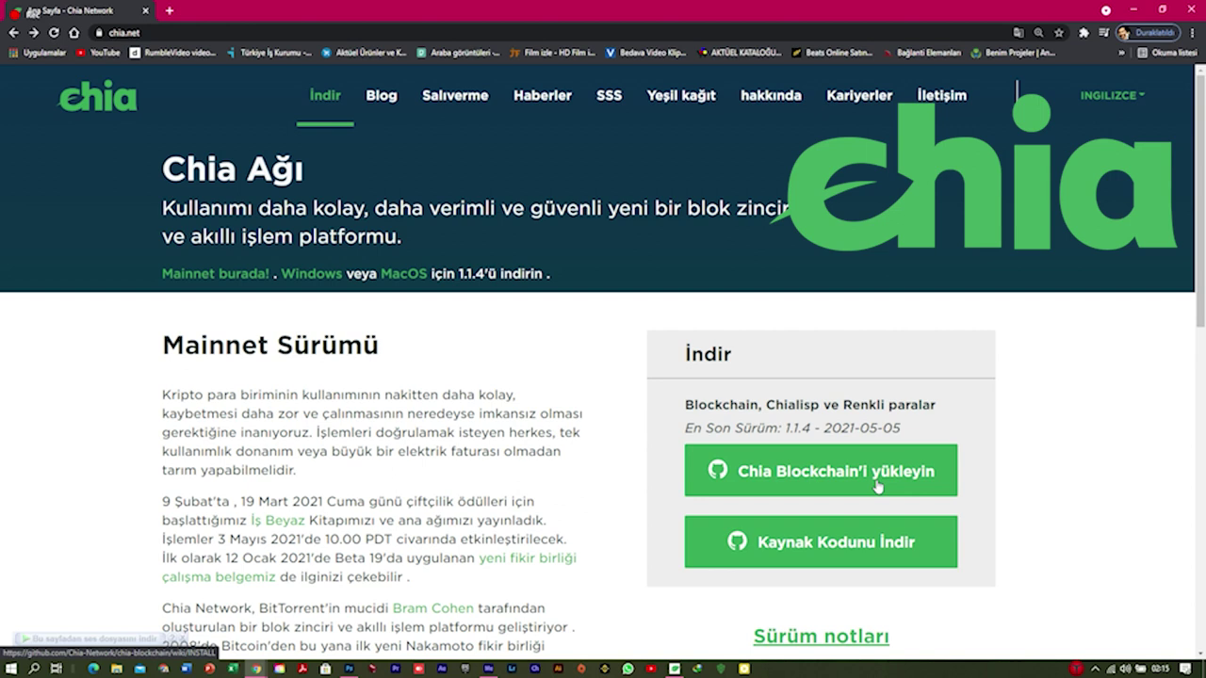
- Try to download the Chia Blockchain Windows installer from the Windows section of the installation wiki page
{"action": "left_click", "coordinate": [876, 485]}
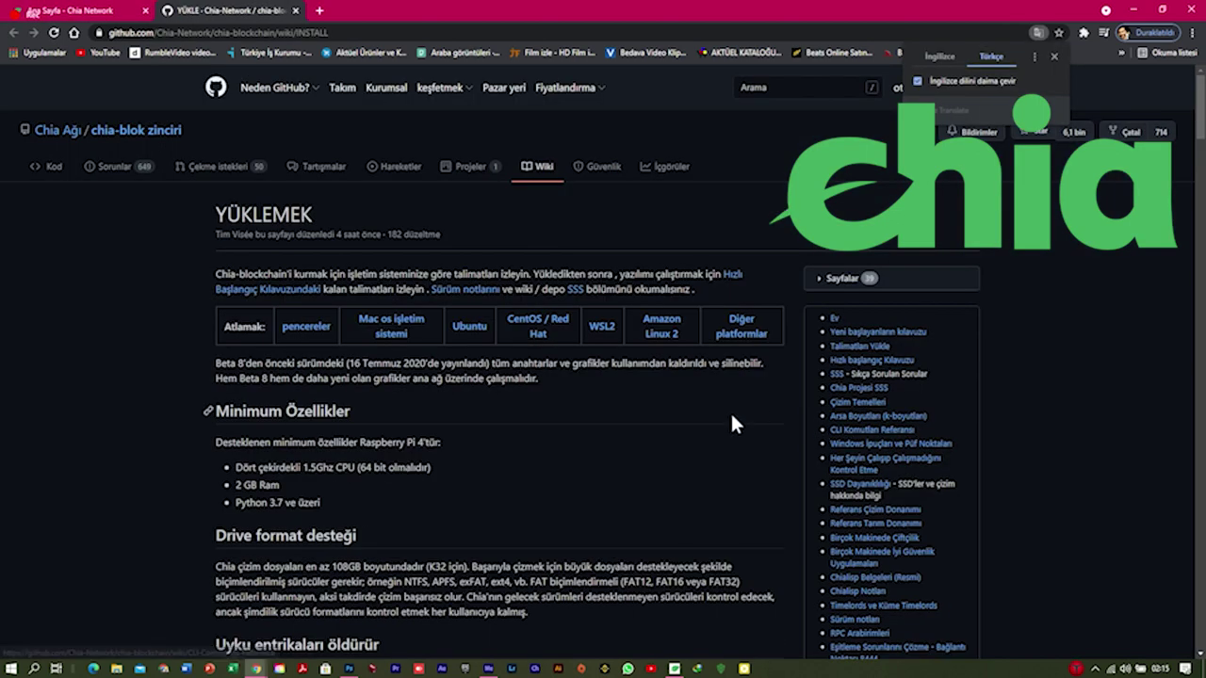
{"action": "left_click", "coordinate": [305, 337]}
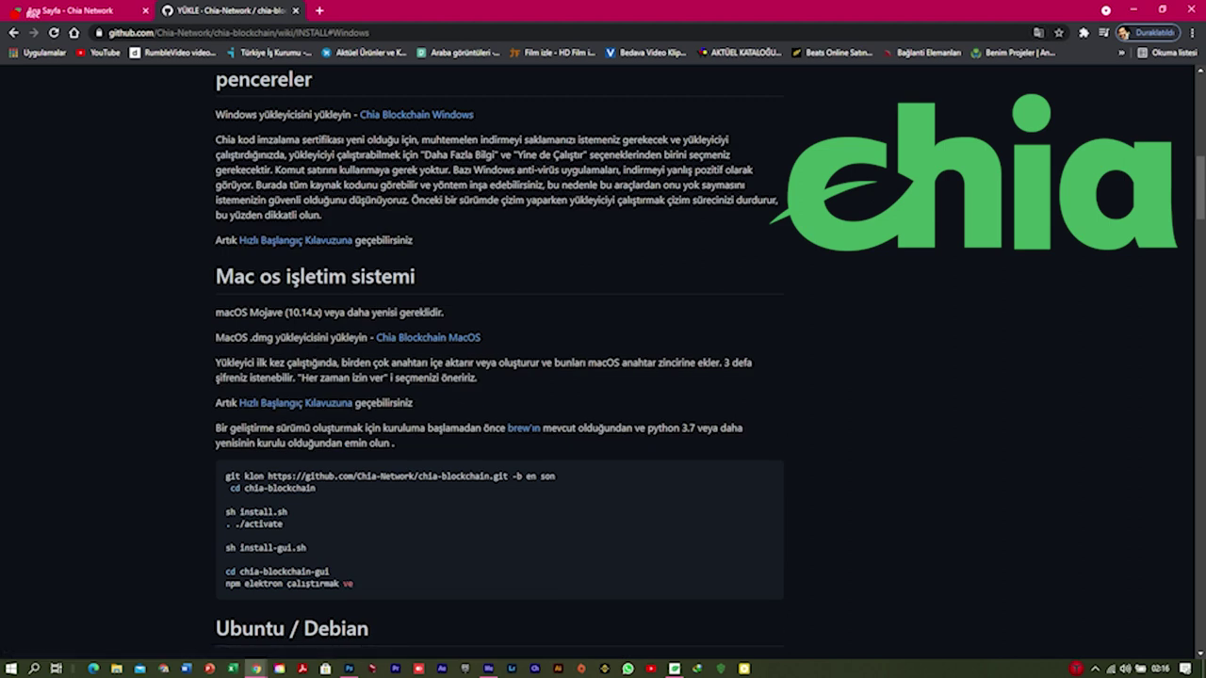
{"action": "left_click", "coordinate": [414, 117]}
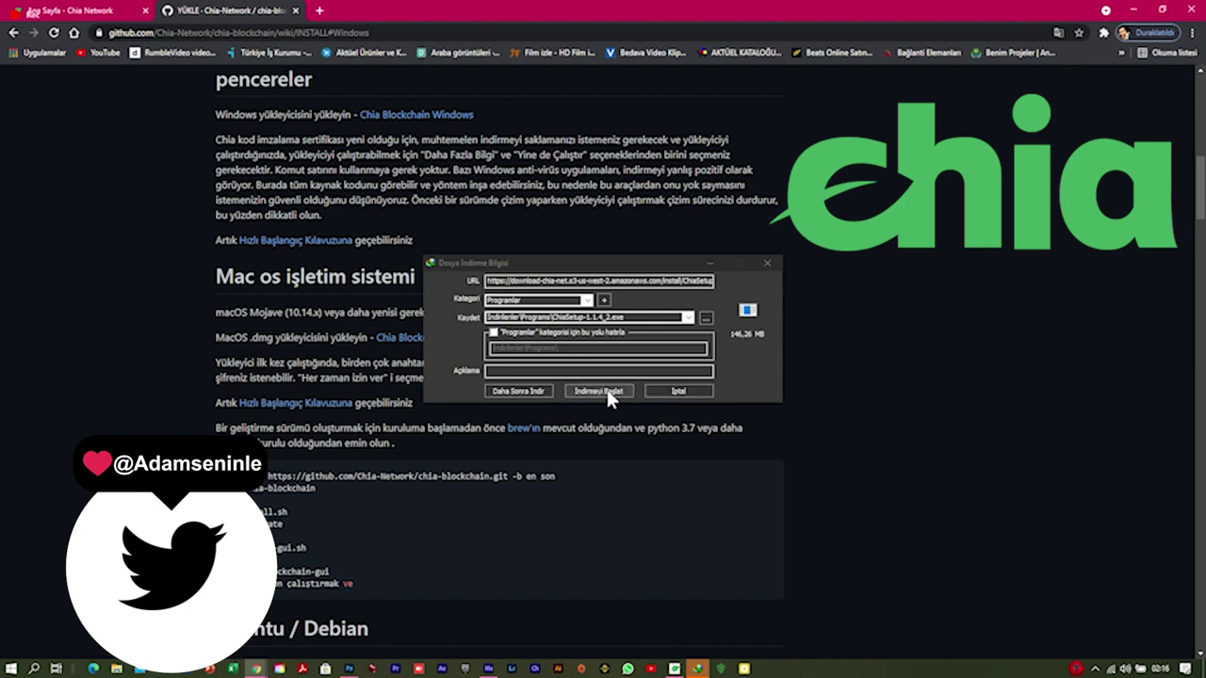
{"action": "left_click", "coordinate": [692, 389]}
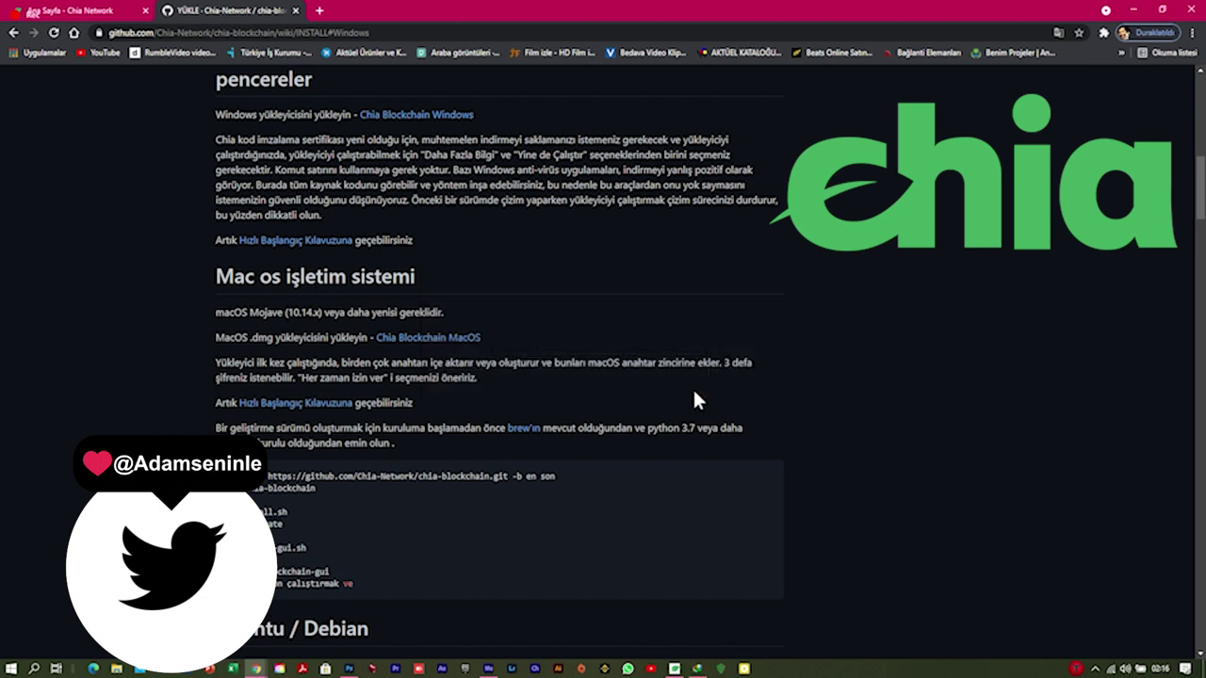
- Switch to the Chia Blockchain app and start adding a plot with size 101.4GiB (k=32, temporary space: 239GiB)
{"action": "left_click", "coordinate": [1134, 10]}
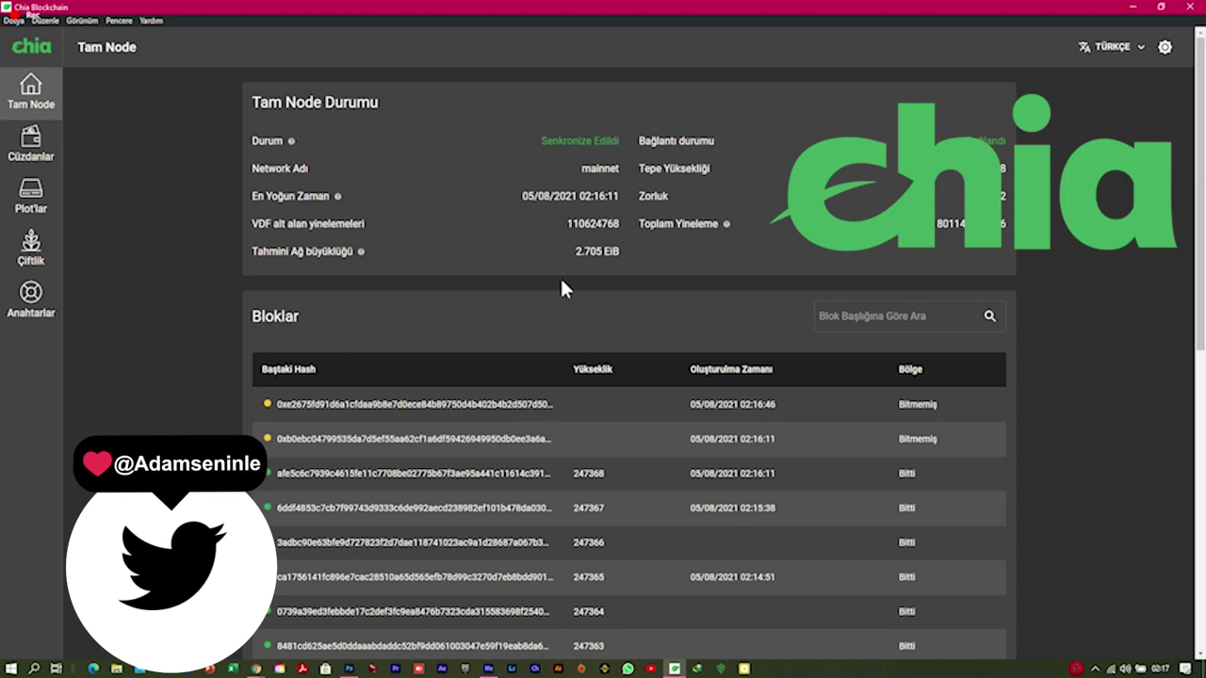
{"action": "left_click", "coordinate": [31, 221]}
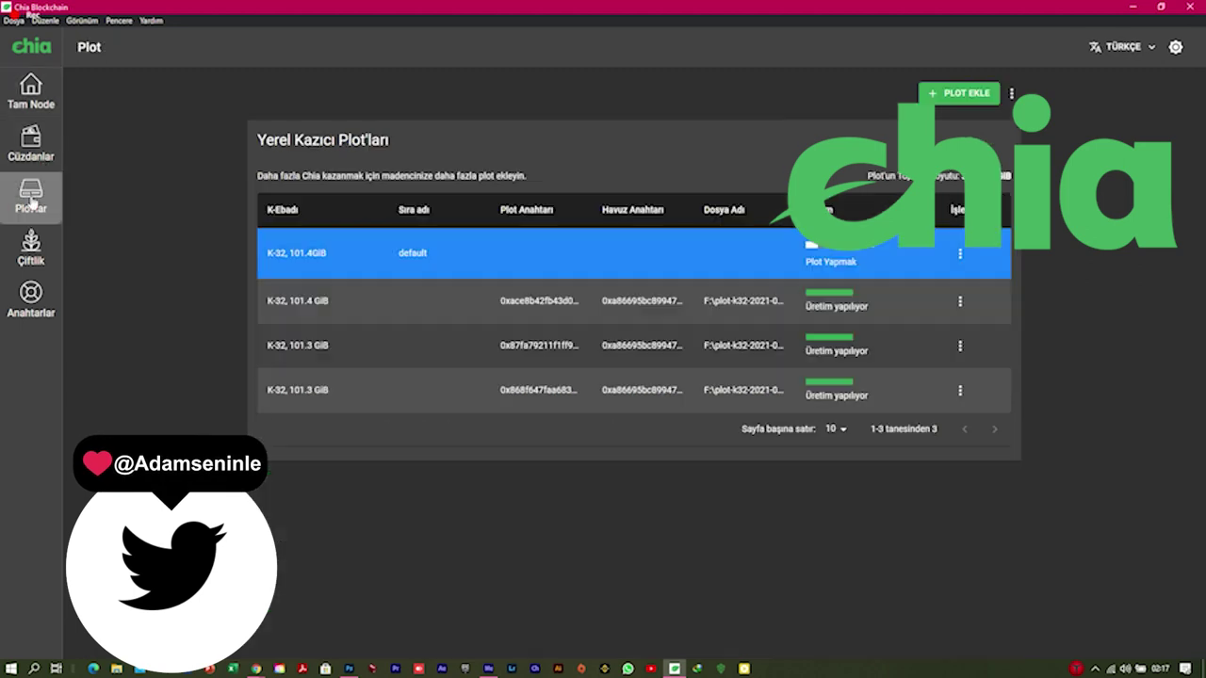
{"action": "left_click", "coordinate": [961, 98]}
{"action": "left_click", "coordinate": [487, 215]}
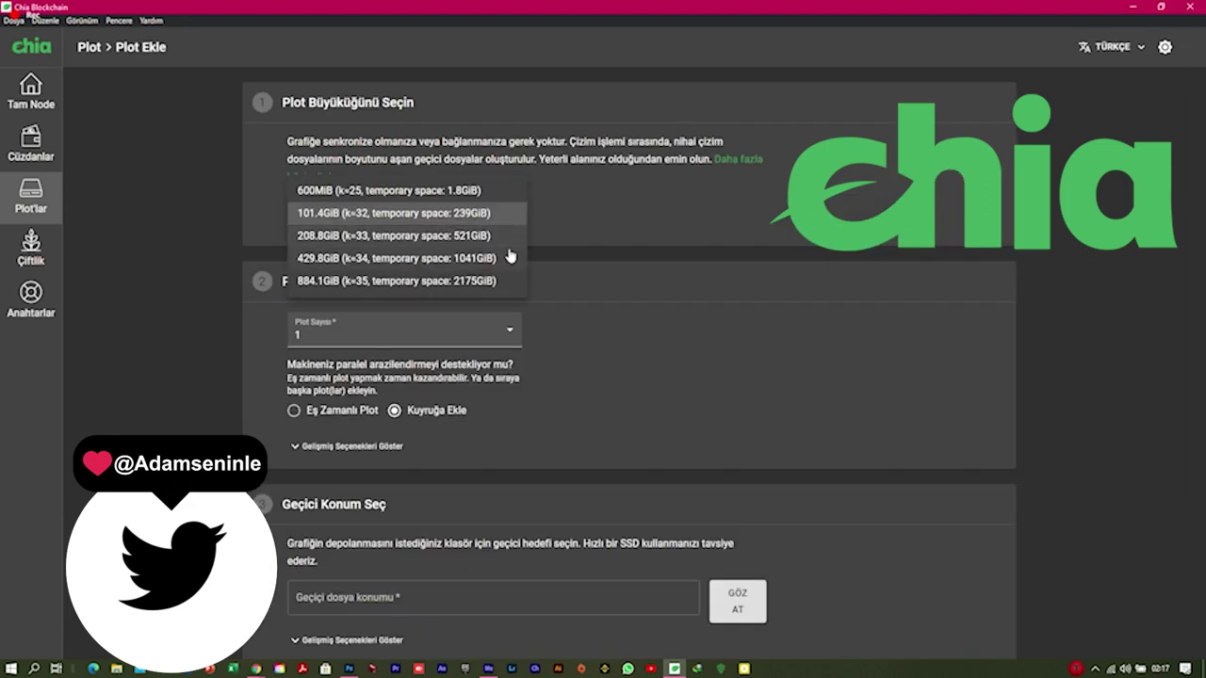
{"action": "left_click", "coordinate": [441, 213]}
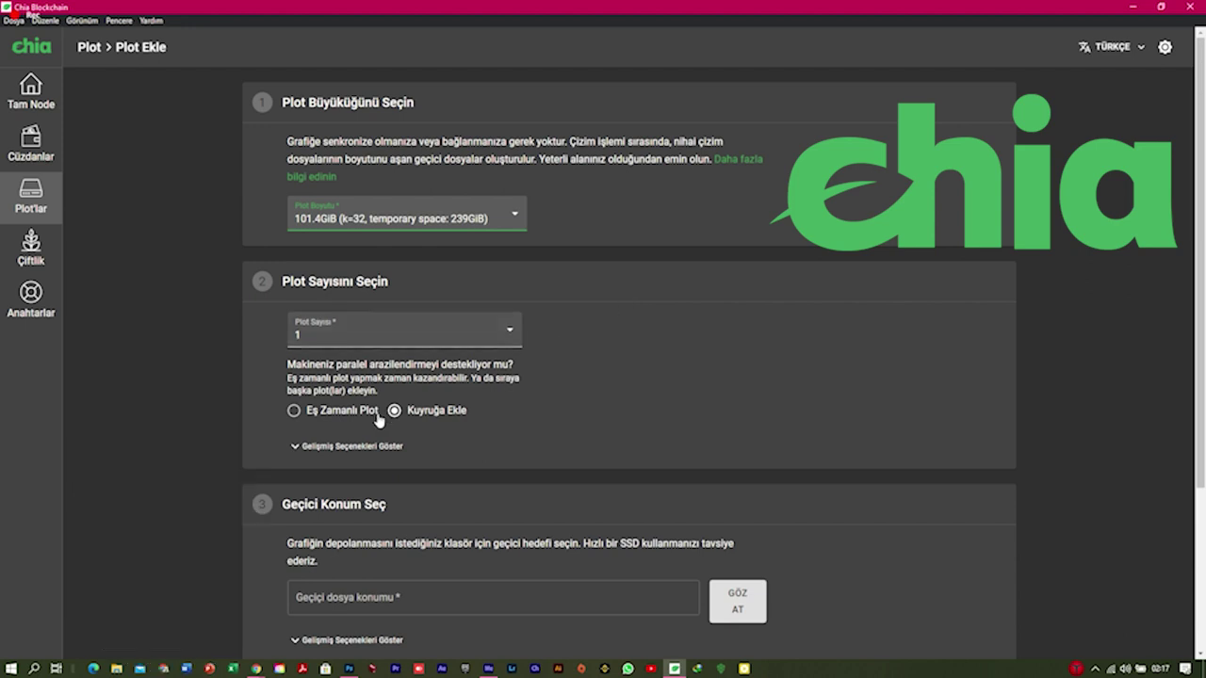
- Show the advanced plot count options and check the help for disabling bitfield plotting
{"action": "left_click", "coordinate": [349, 447]}
{"action": "scroll", "coordinate": [351, 448], "scroll_direction": "down", "scroll_amount": 2}
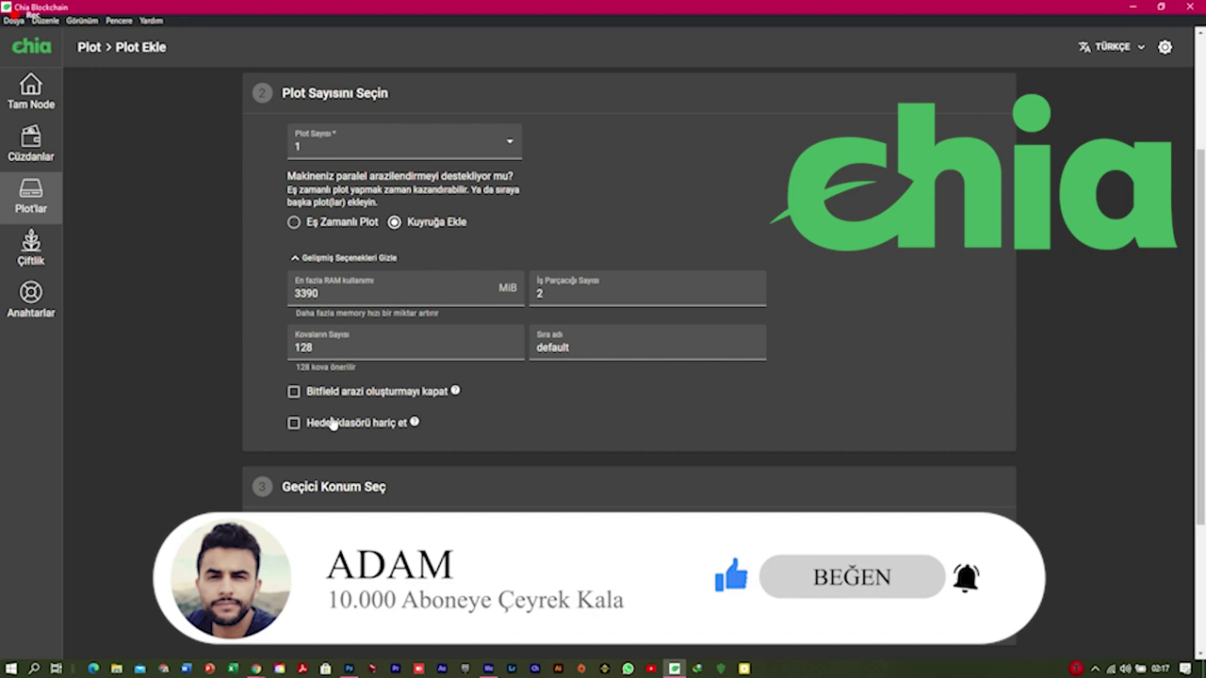
{"action": "mouse_move", "coordinate": [458, 394]}
- Set the plot's temporary location to the local disk G:\
{"action": "scroll", "coordinate": [585, 431], "scroll_direction": "down", "scroll_amount": 3}
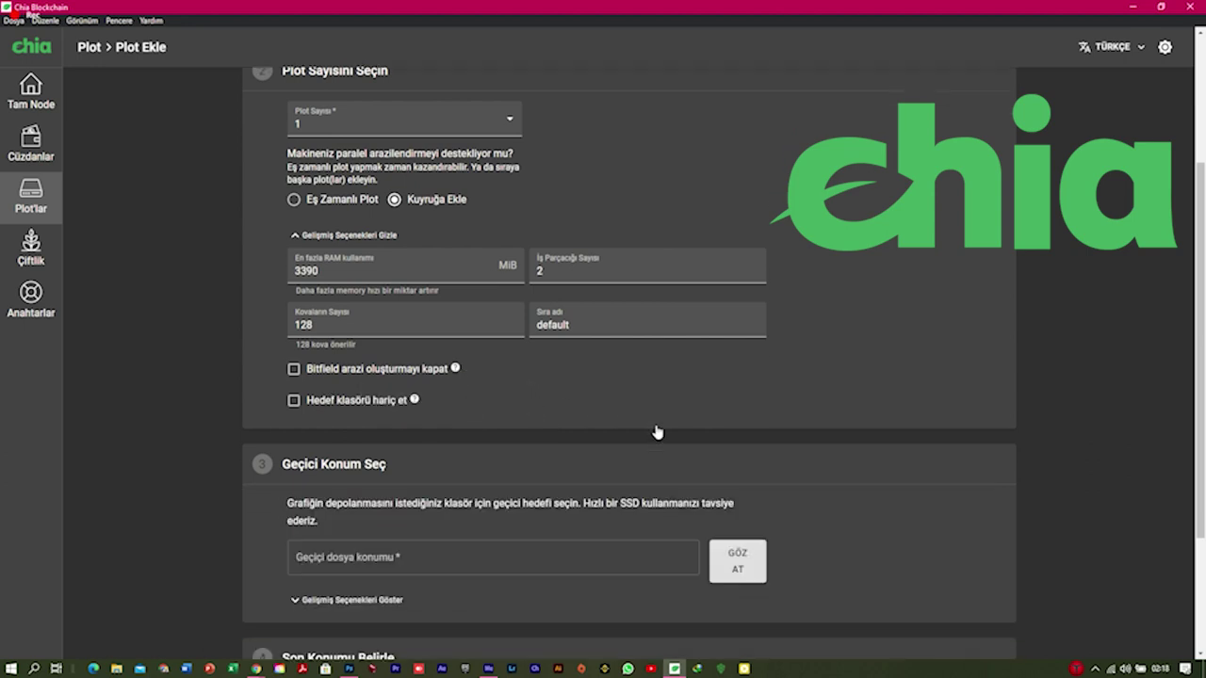
{"action": "left_click", "coordinate": [761, 390]}
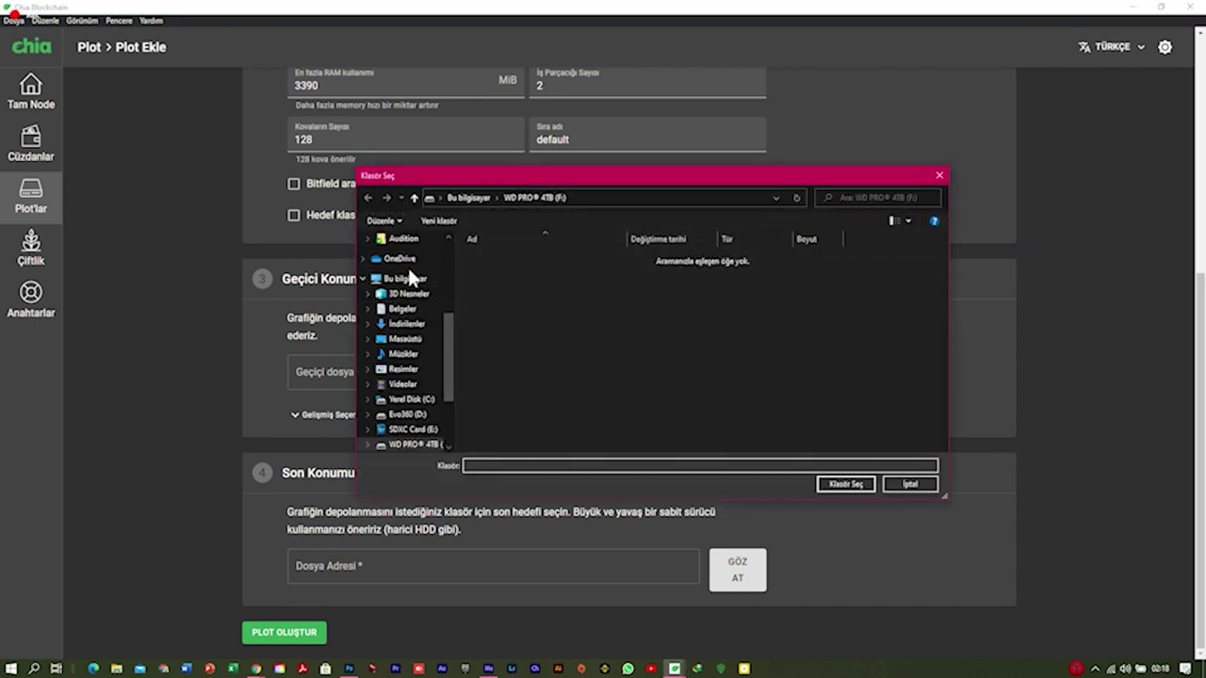
{"action": "left_click", "coordinate": [407, 278]}
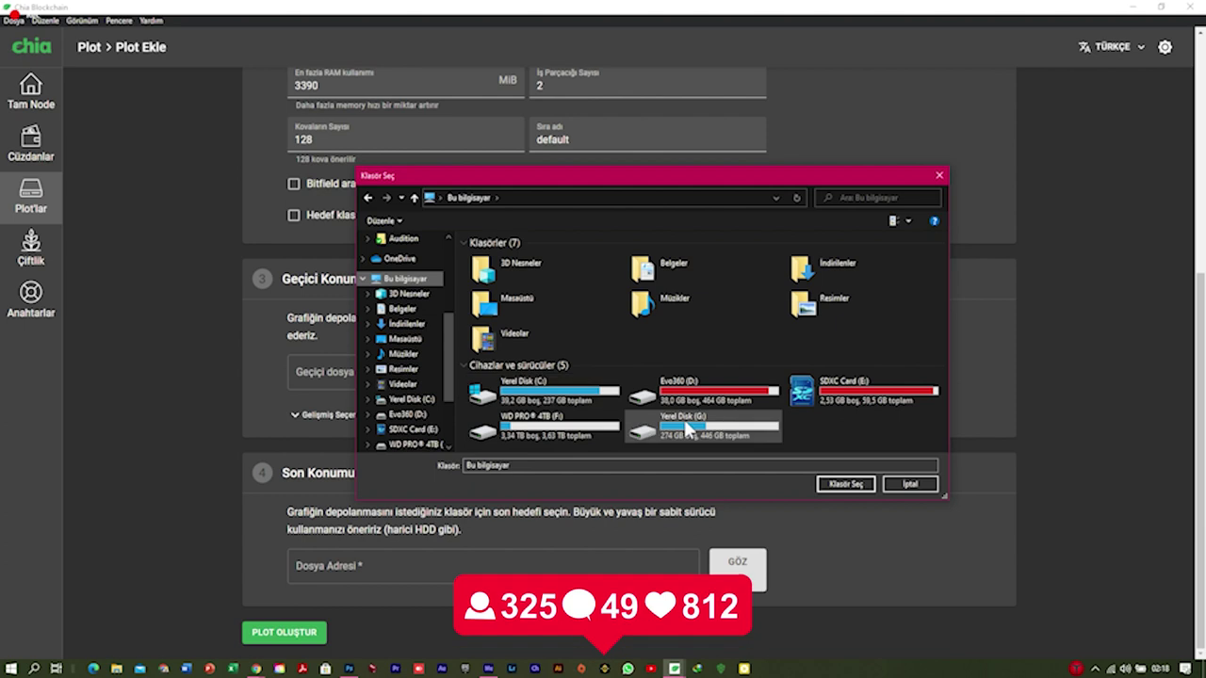
{"action": "left_click", "coordinate": [734, 435]}
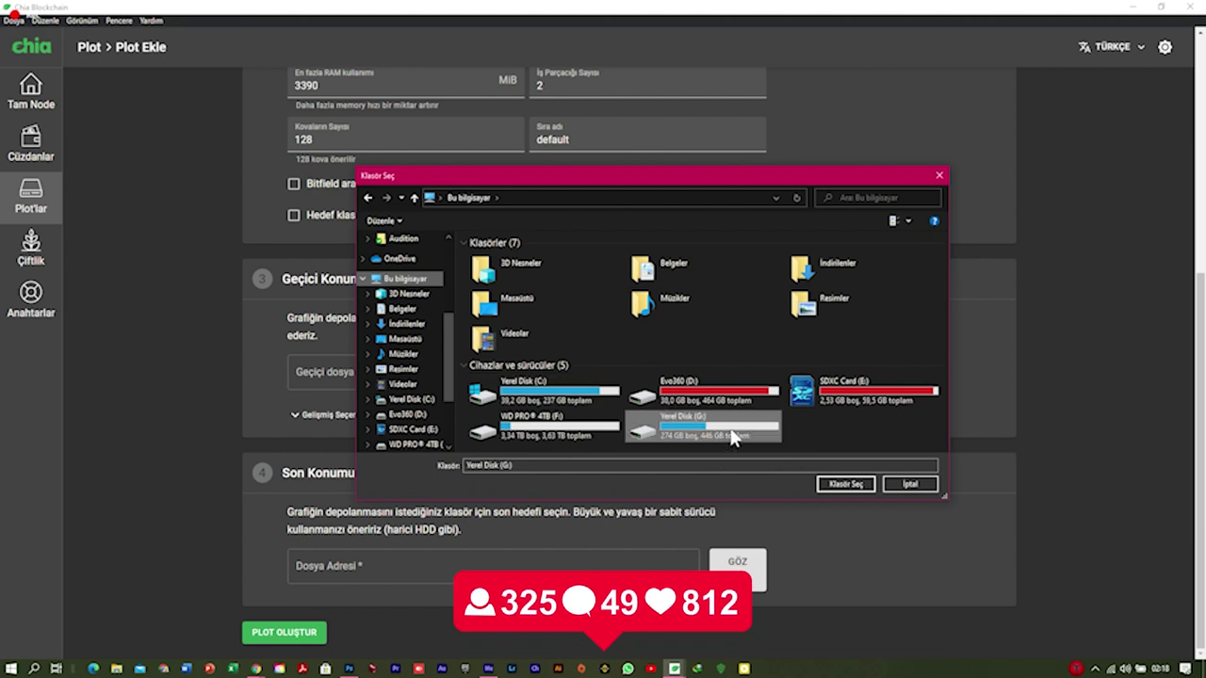
{"action": "left_click", "coordinate": [845, 484]}
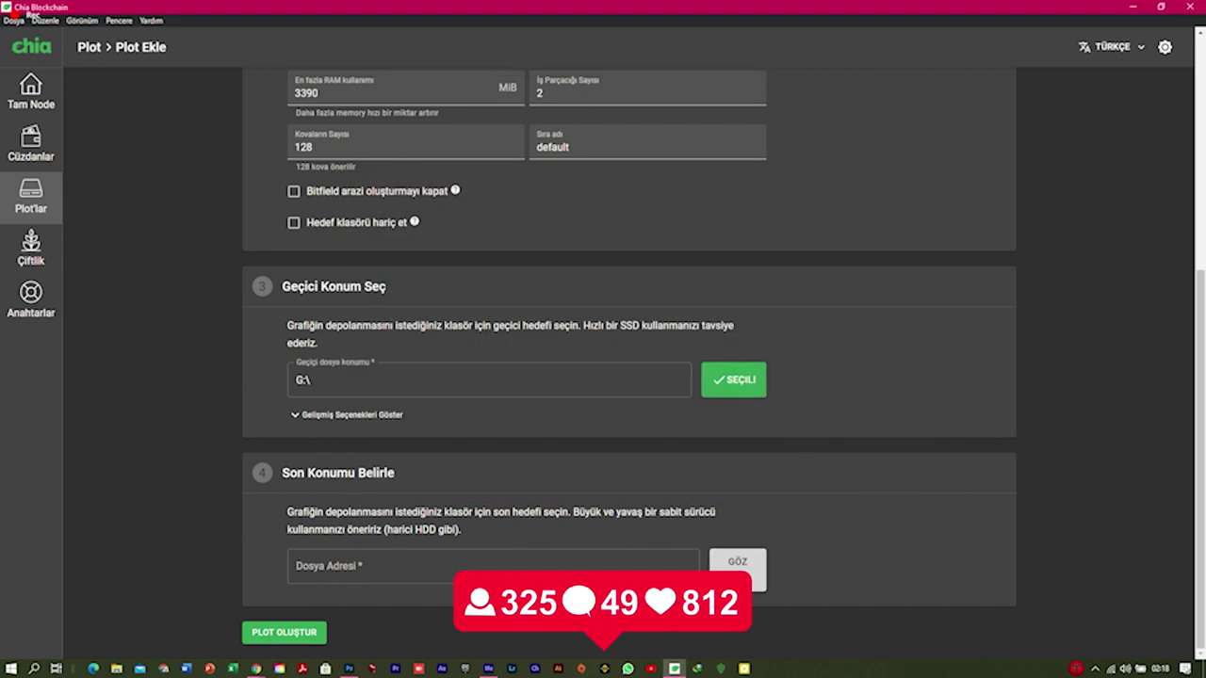
- Try to set the plot's final location to the WD PRO 4TB (F:) drive
{"action": "left_click", "coordinate": [738, 570]}
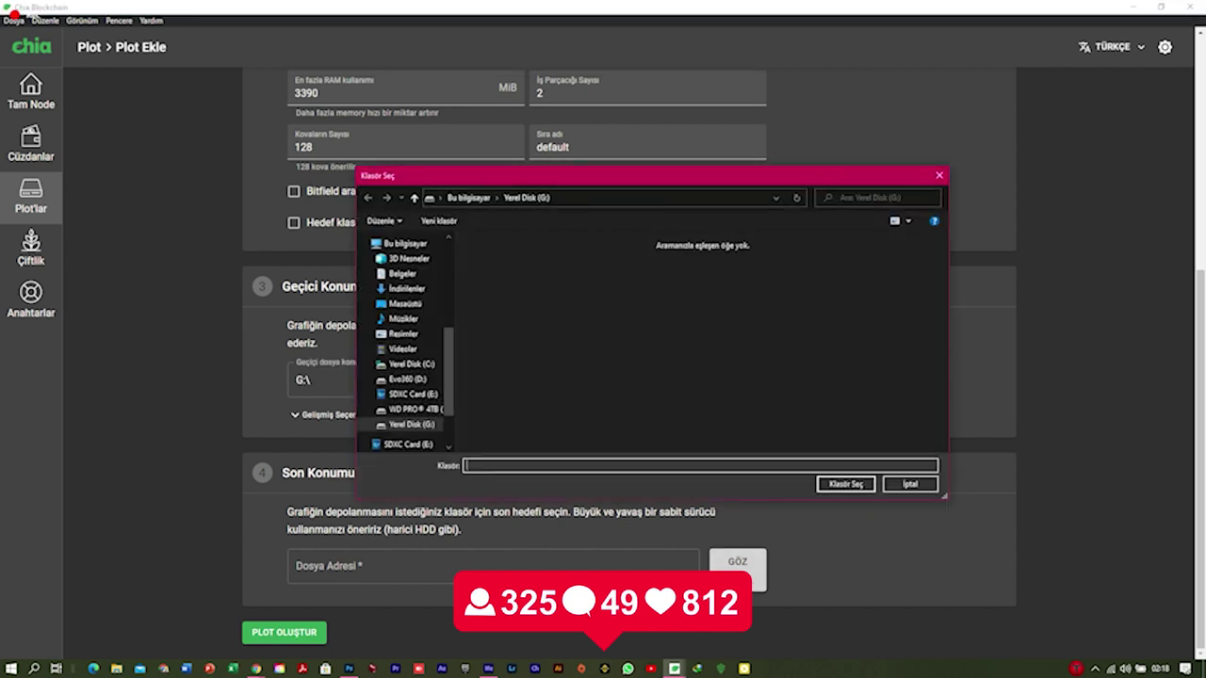
{"action": "left_click", "coordinate": [410, 409]}
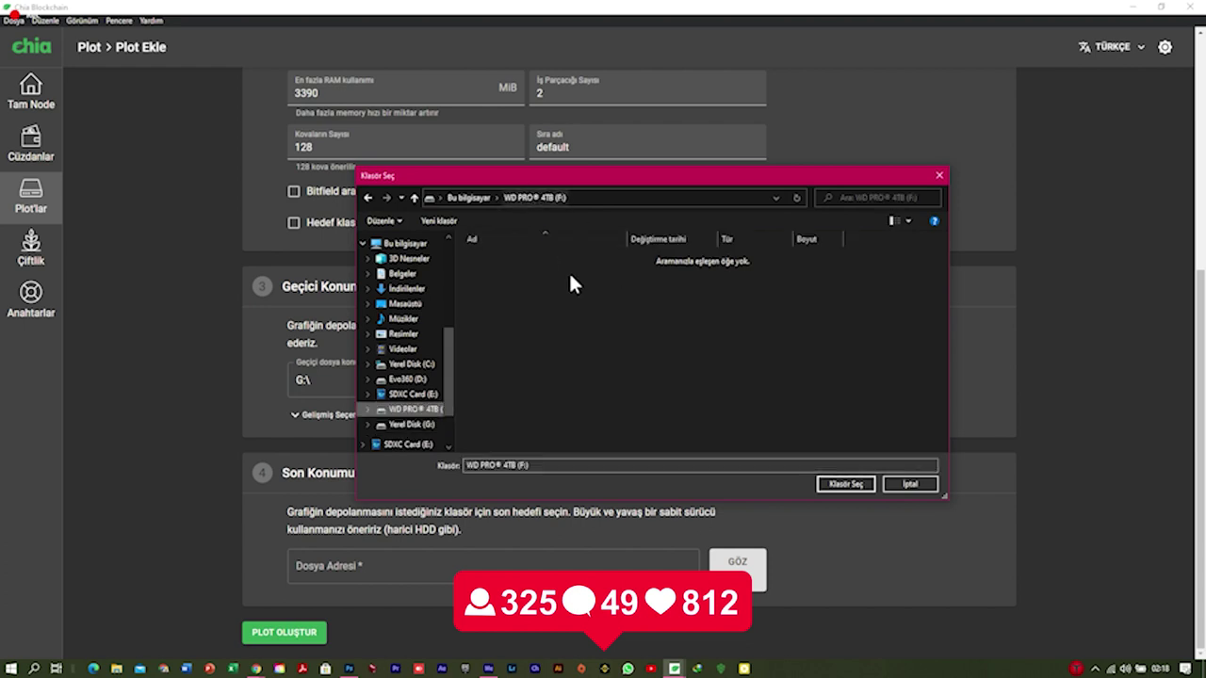
{"action": "left_click", "coordinate": [856, 488]}
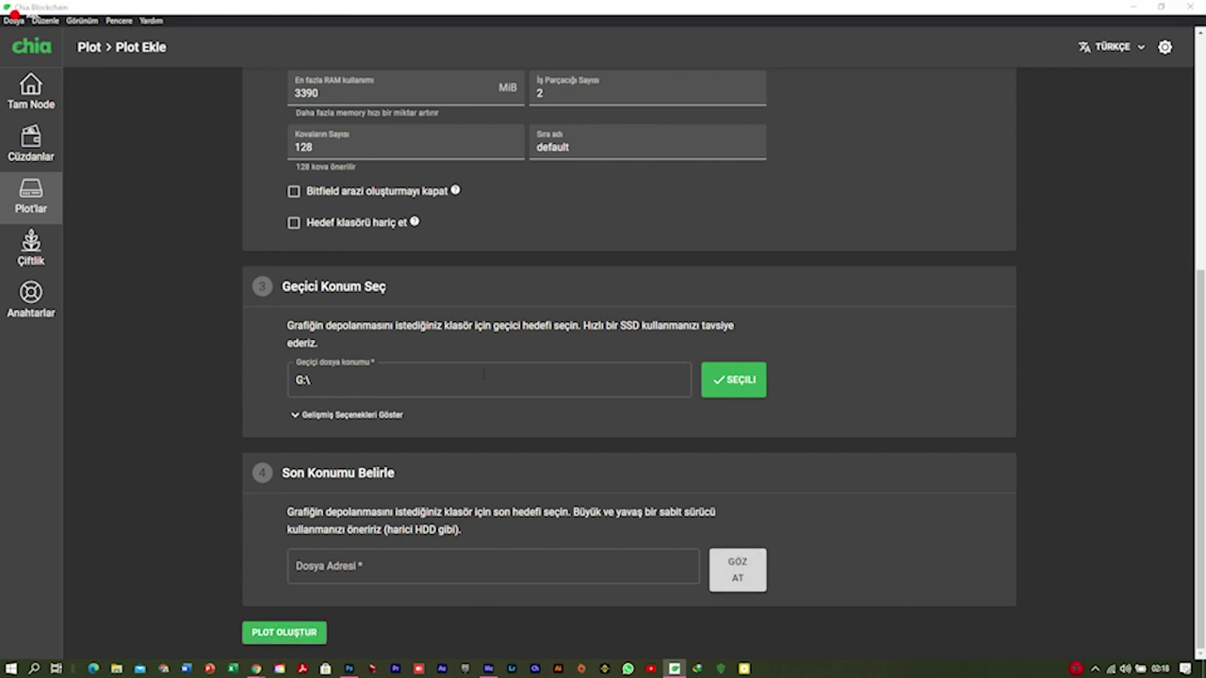
- Set the plot's final location to the Documents folder, C:\Users\Lenovo\Documents
{"action": "left_click", "coordinate": [738, 570]}
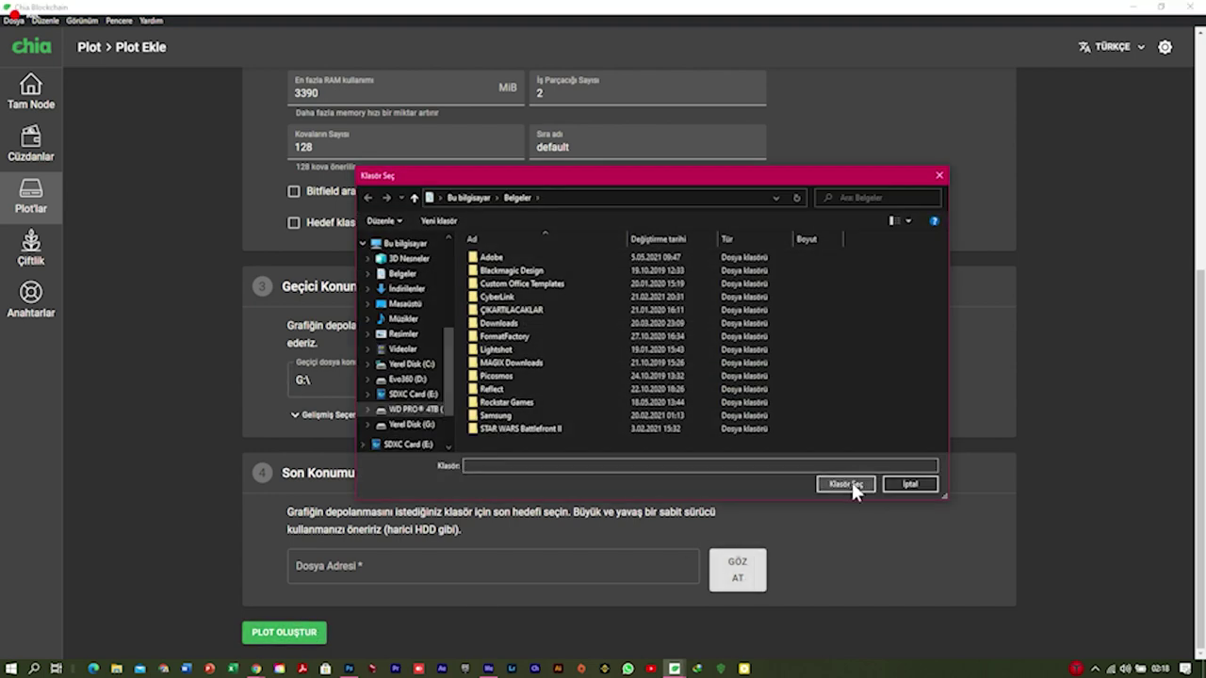
{"action": "left_click", "coordinate": [852, 483]}
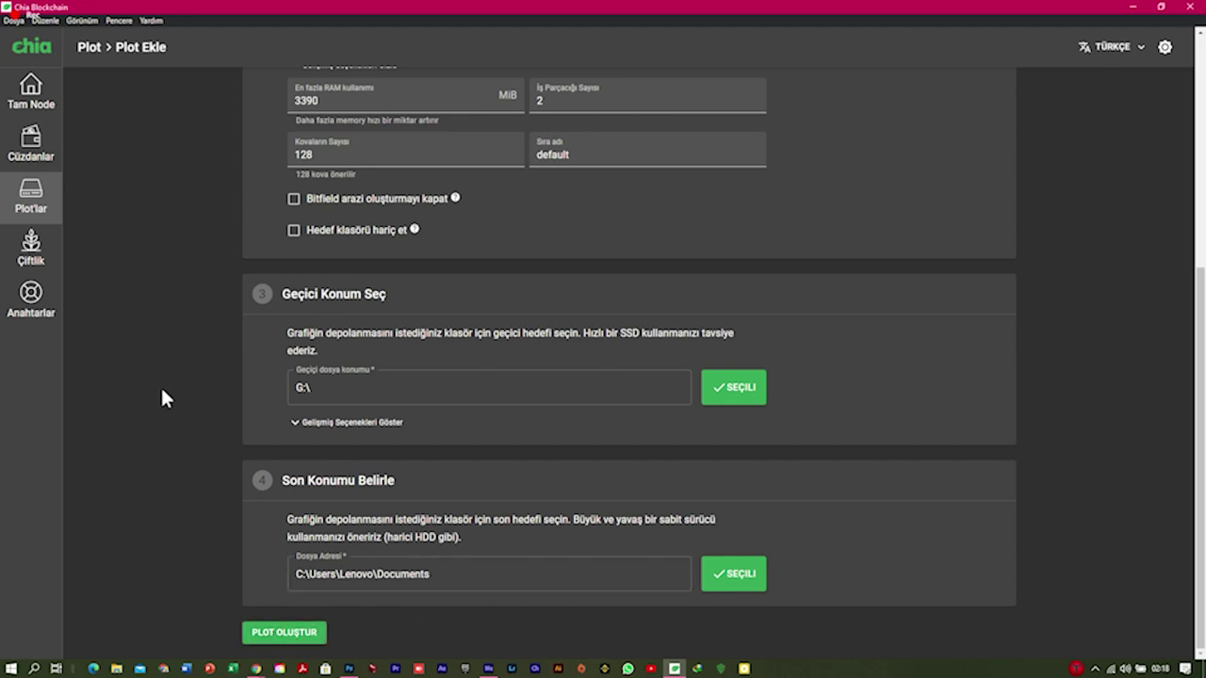
- Leave the new plot form and examine the farm overview with its mining summary and latest attempted proofs
{"action": "left_click", "coordinate": [31, 247]}
{"action": "scroll", "coordinate": [463, 293], "scroll_direction": "up", "scroll_amount": 5}
{"action": "scroll", "coordinate": [205, 412], "scroll_direction": "up", "scroll_amount": 1}
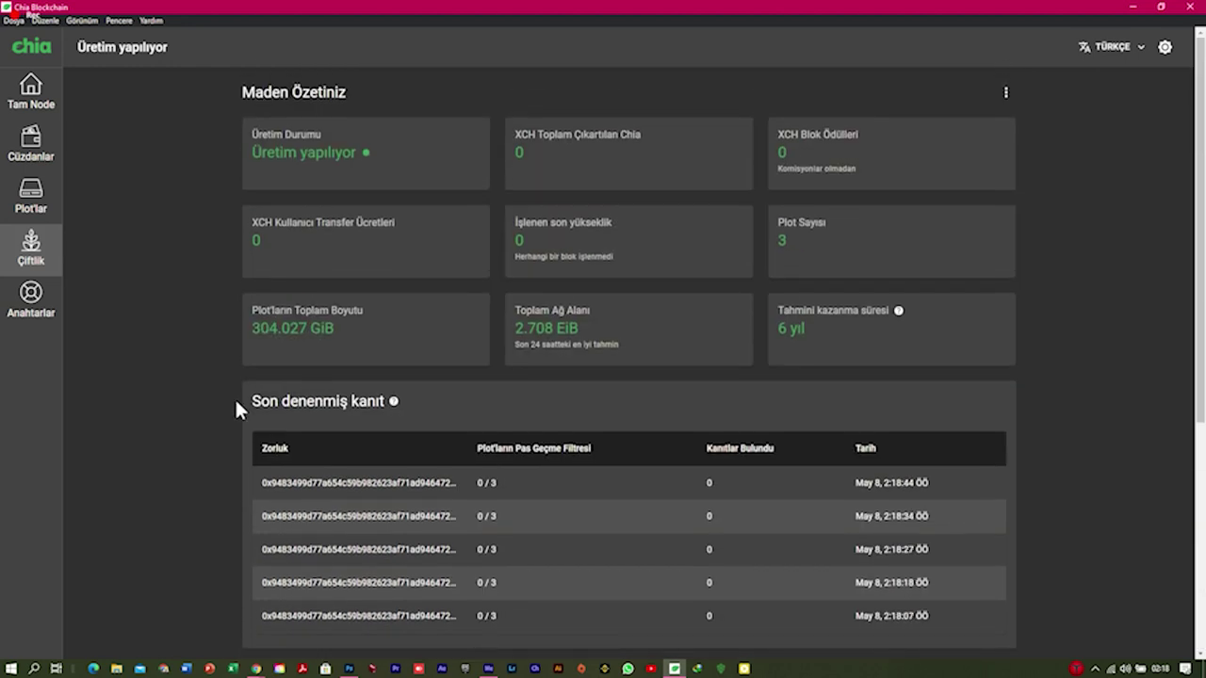
- Review the log of the plot in progress from the local plots list and close it
{"action": "left_click", "coordinate": [31, 196]}
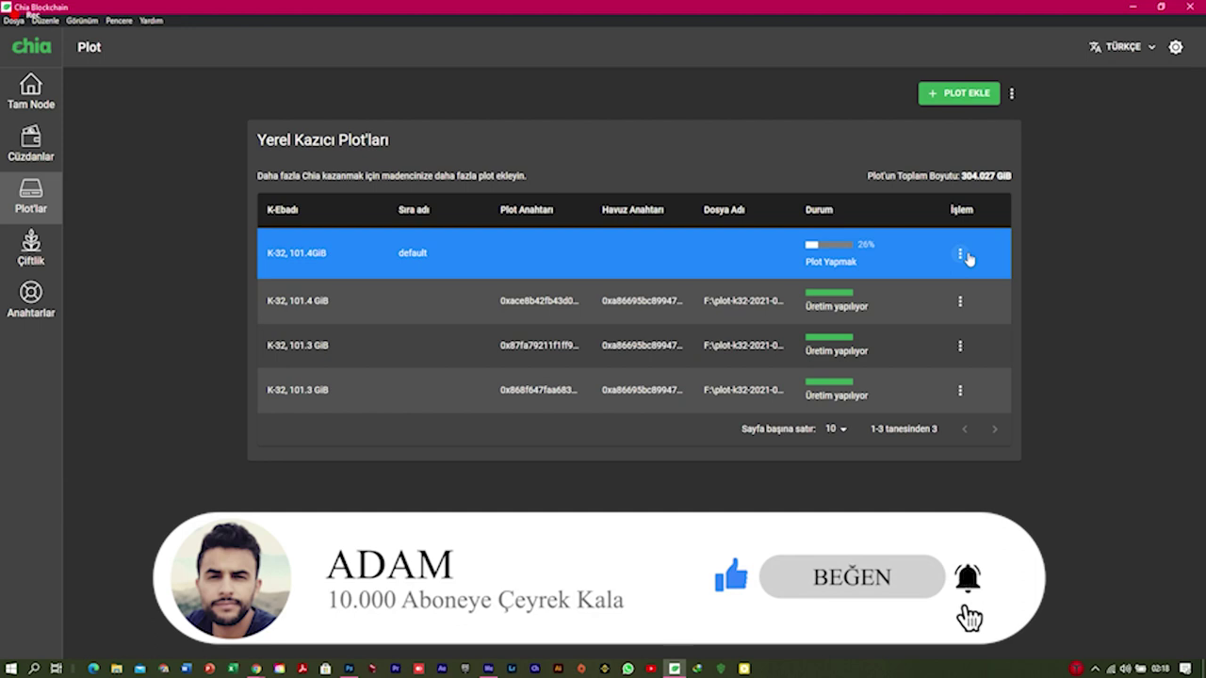
{"action": "left_click", "coordinate": [960, 255]}
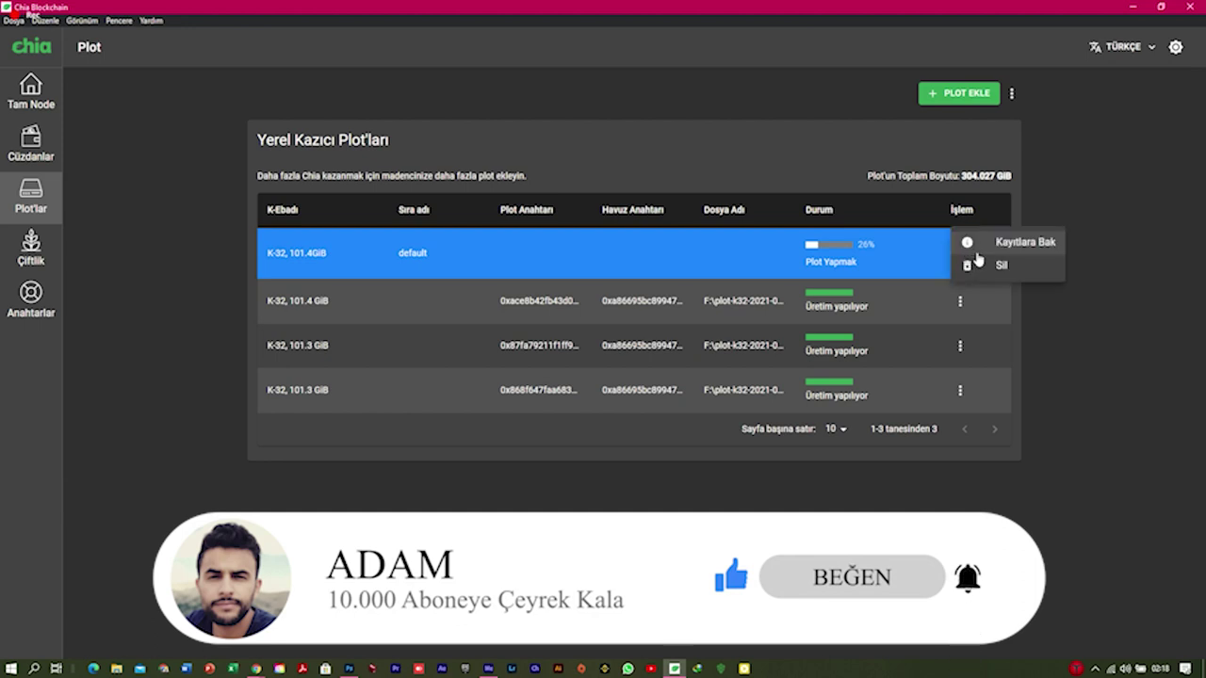
{"action": "left_click", "coordinate": [1016, 242]}
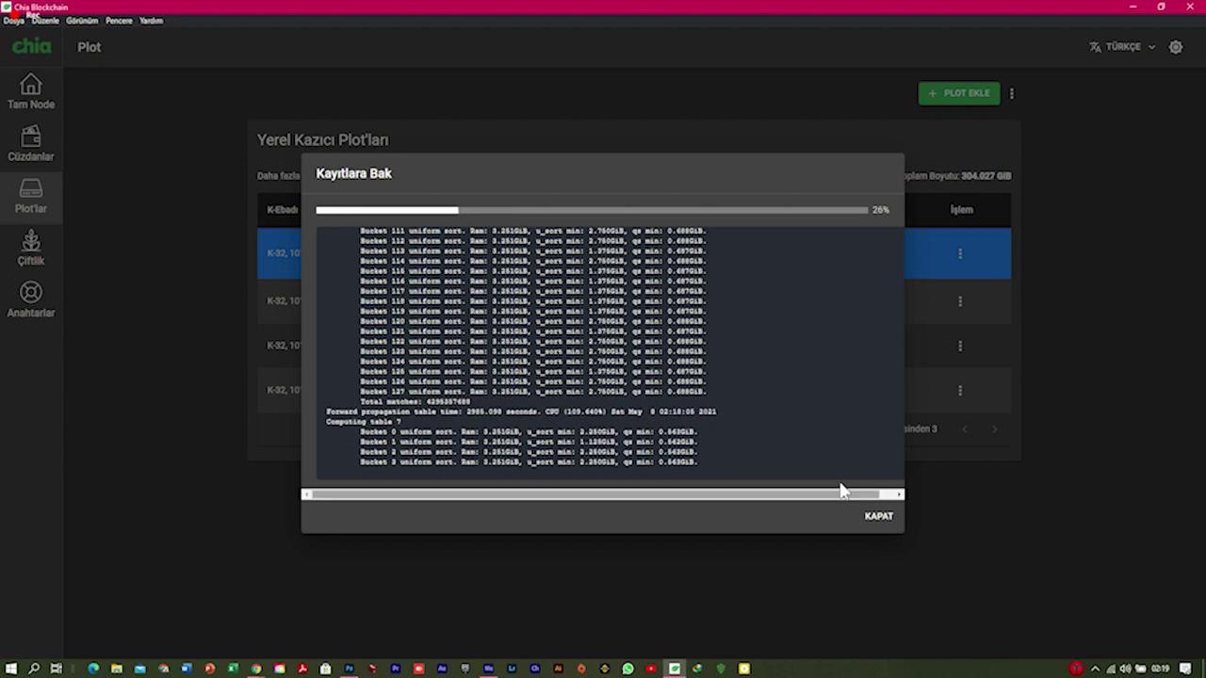
{"action": "left_click", "coordinate": [878, 517]}
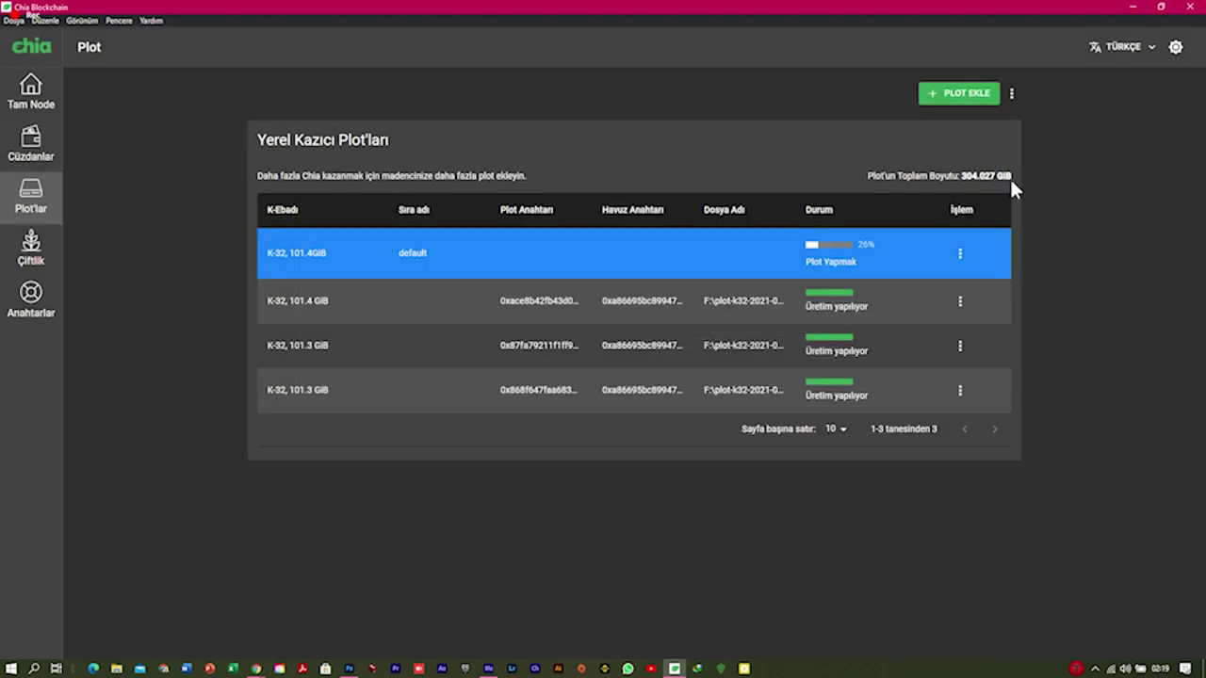
- Examine the farm's estimated time to win, compare it with the plots list, and check the full node status
{"action": "left_click", "coordinate": [31, 247]}
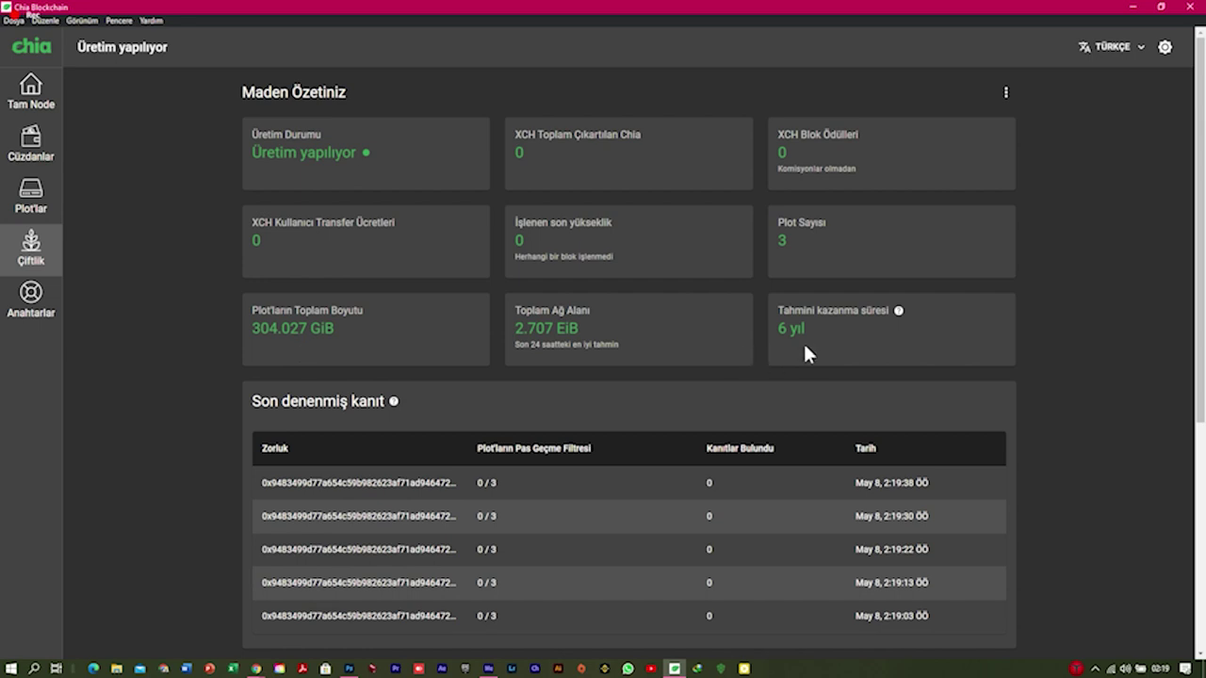
{"action": "mouse_move", "coordinate": [898, 312]}
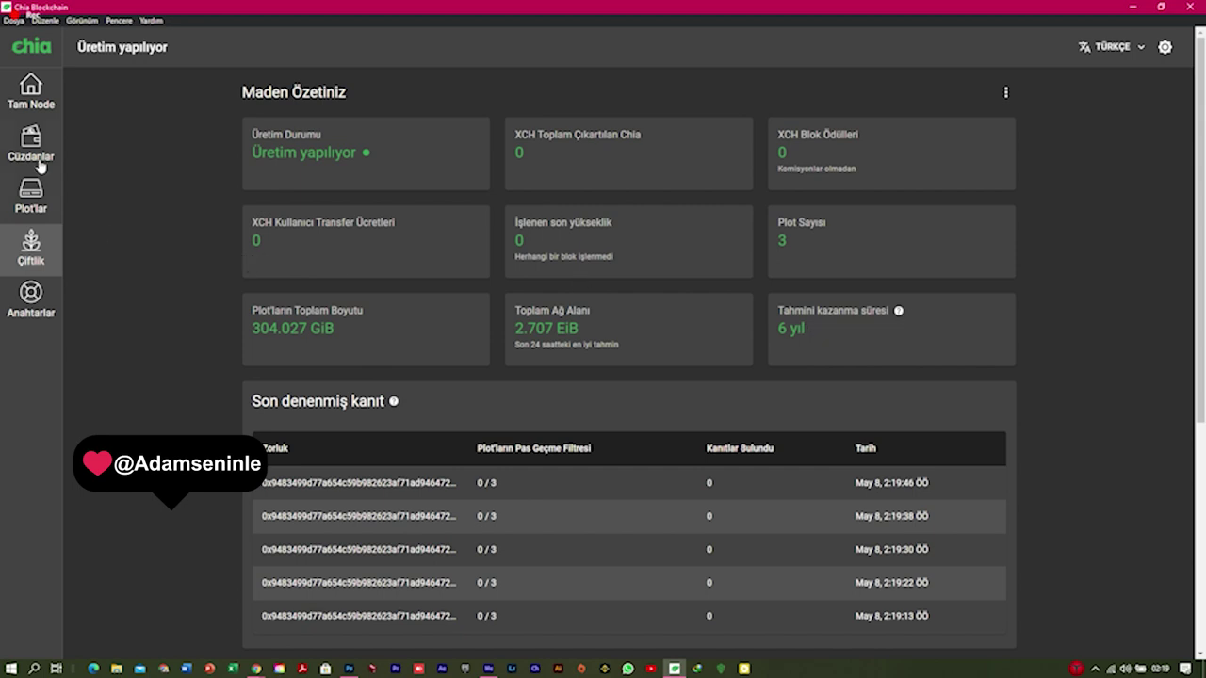
{"action": "left_click", "coordinate": [32, 193]}
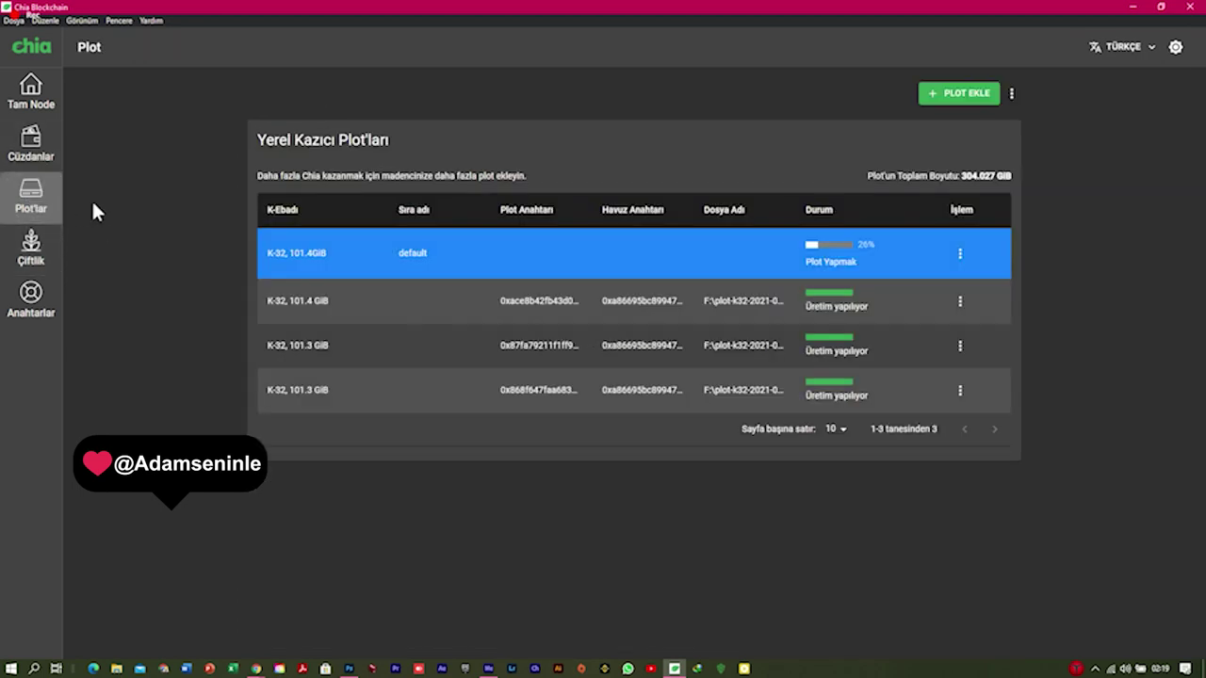
{"action": "left_click", "coordinate": [31, 247]}
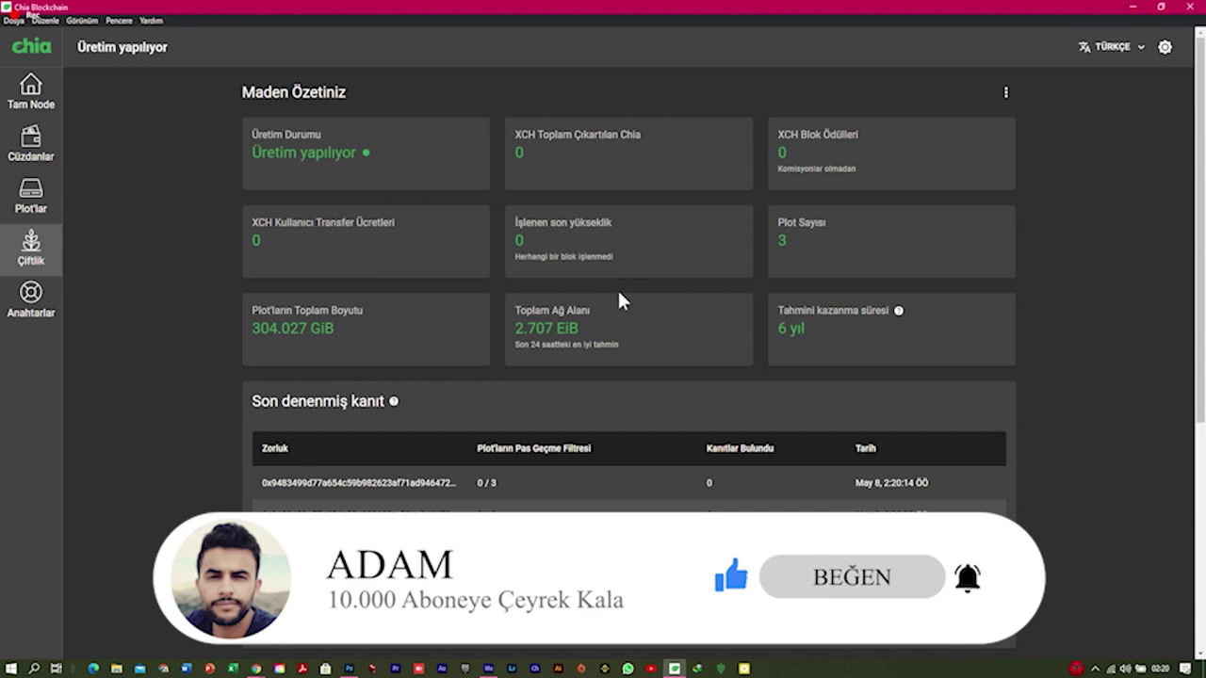
{"action": "left_click", "coordinate": [31, 91]}
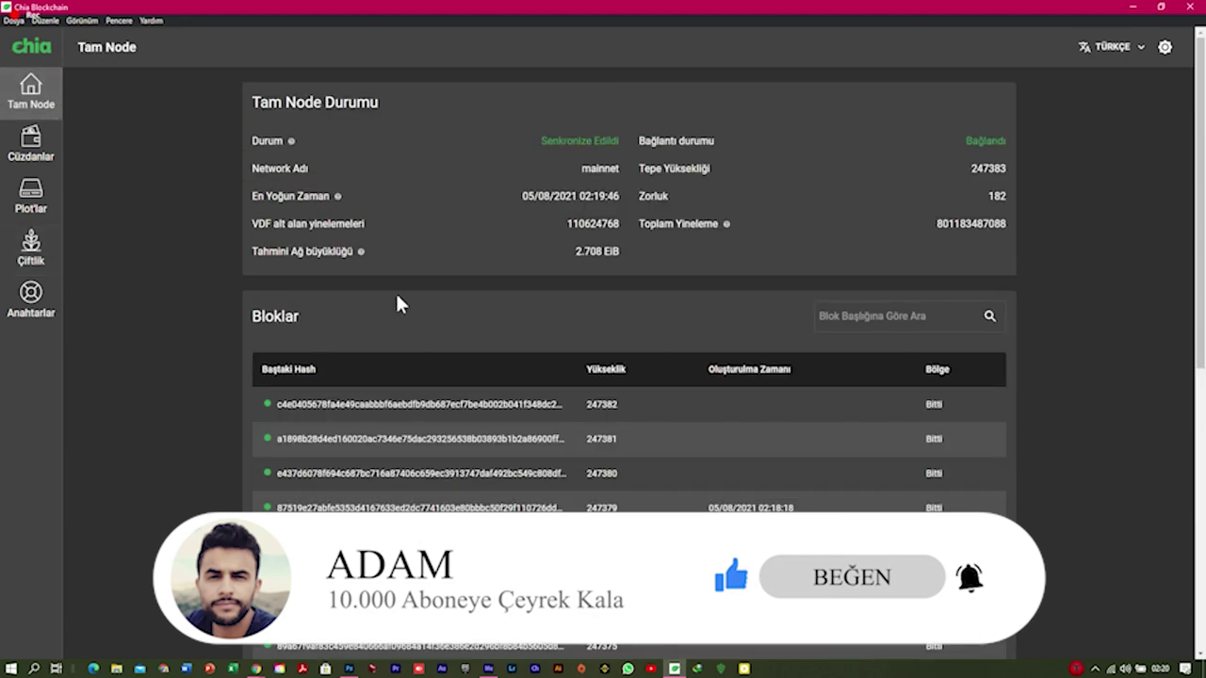